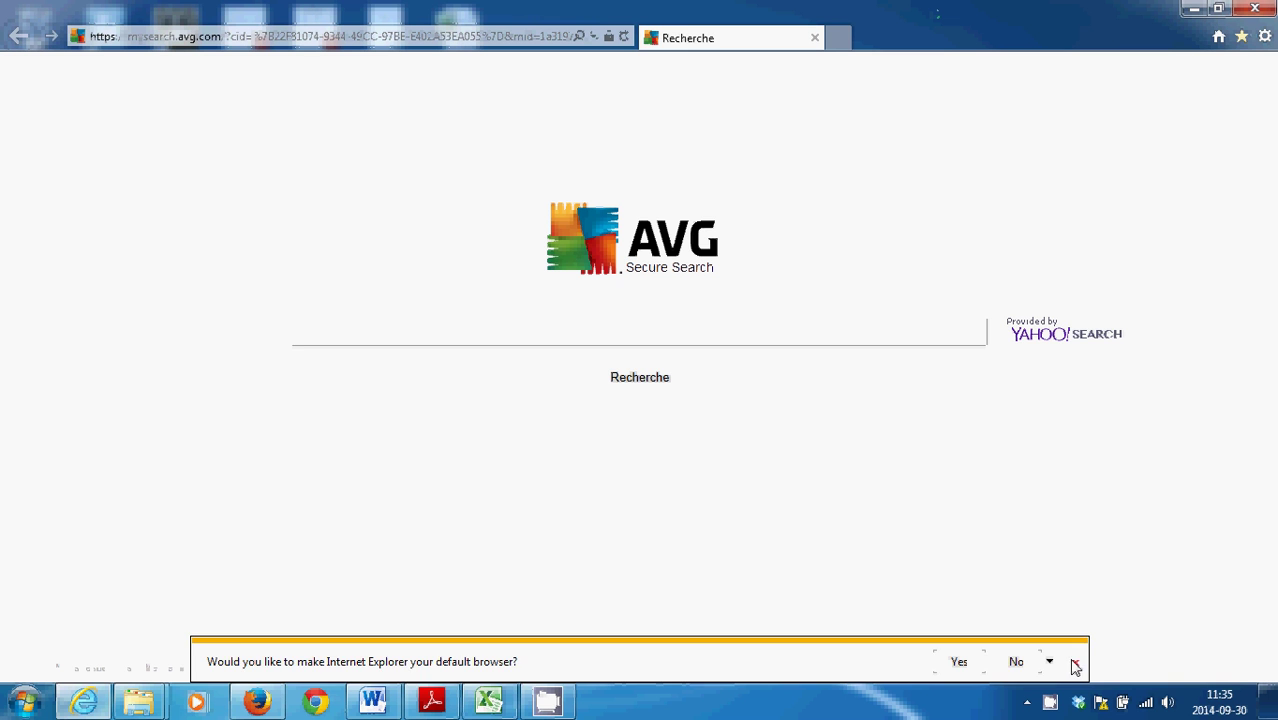
{"action": "left_click", "coordinate": [1075, 662]}
{"action": "left_click", "coordinate": [1241, 36]}
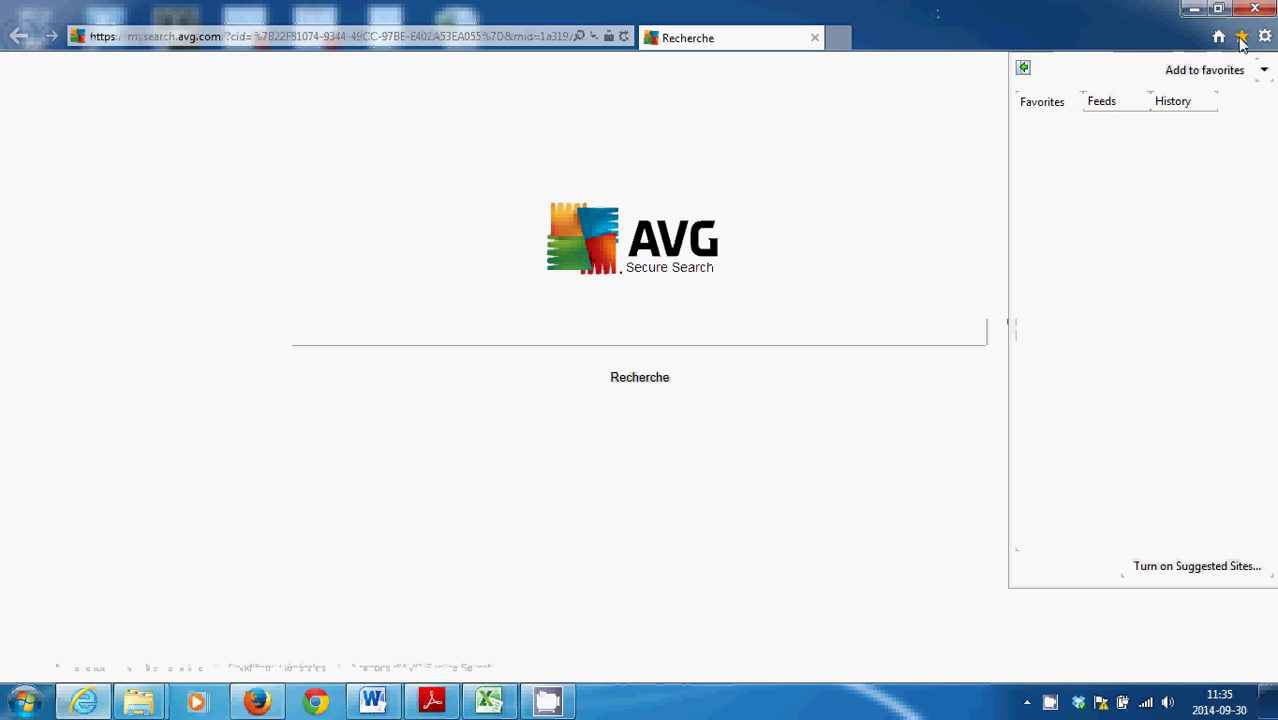
{"action": "left_click", "coordinate": [423, 42]}
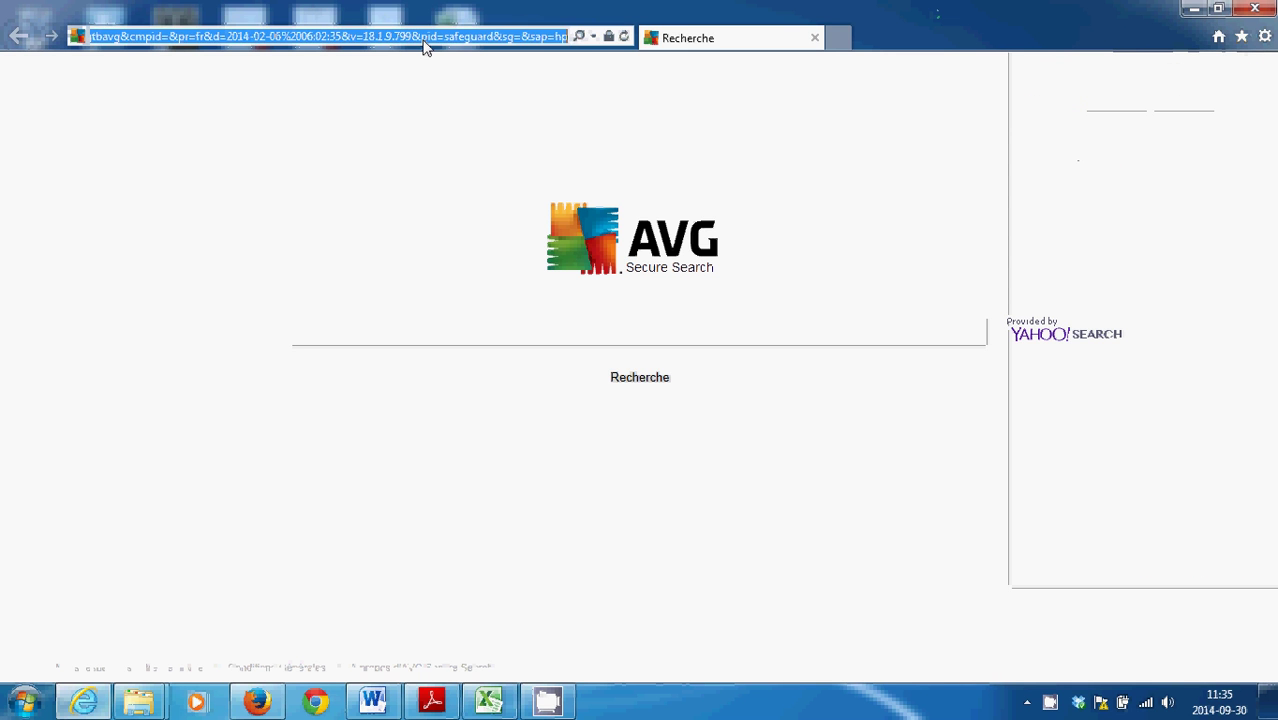
{"action": "type", "text": "www.cegepth.qc.ca/"}
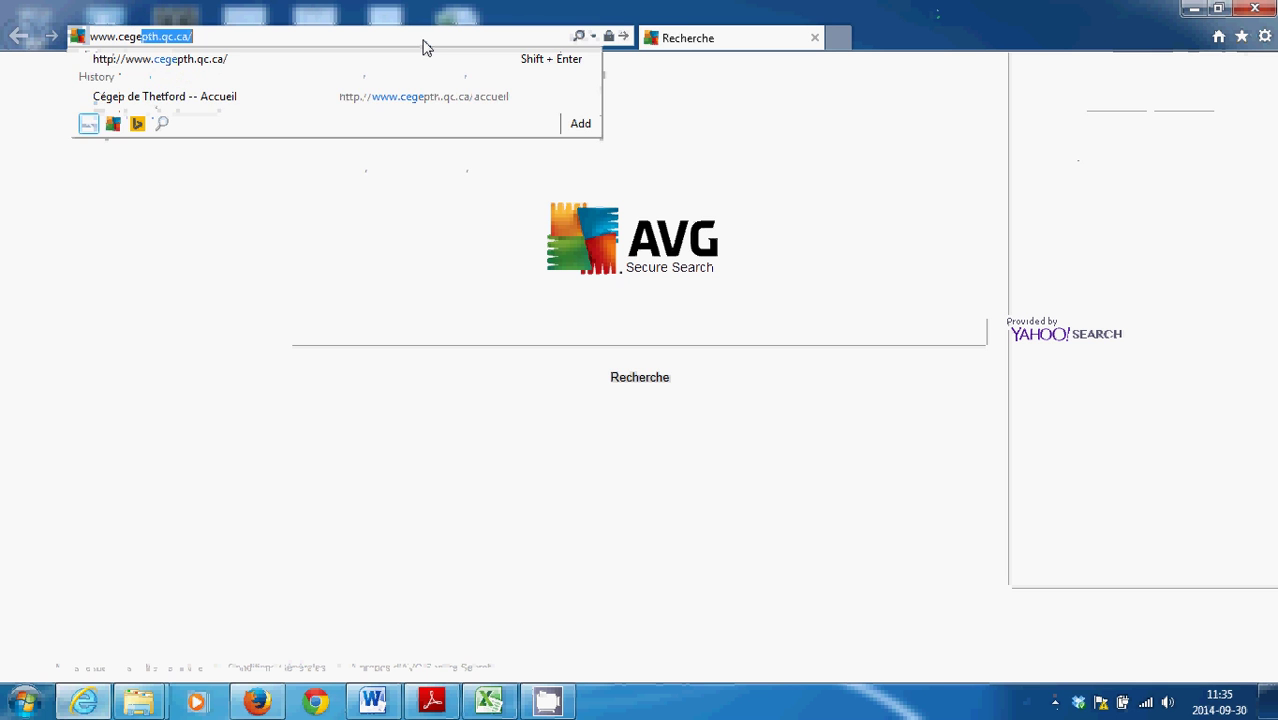
{"action": "key", "text": "Return"}
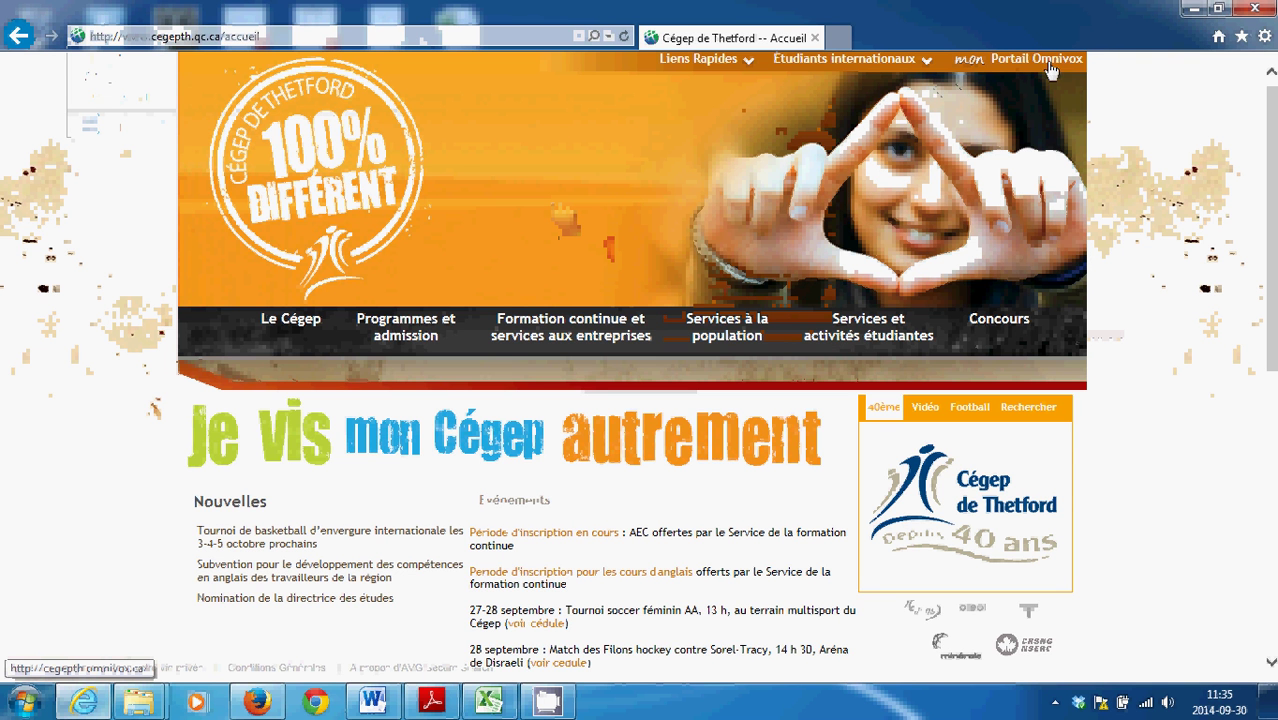
- Open the Omnivox portal, sign in as an employee with the employee number and password, and go to the Mio messaging service
{"action": "left_click", "coordinate": [991, 72]}
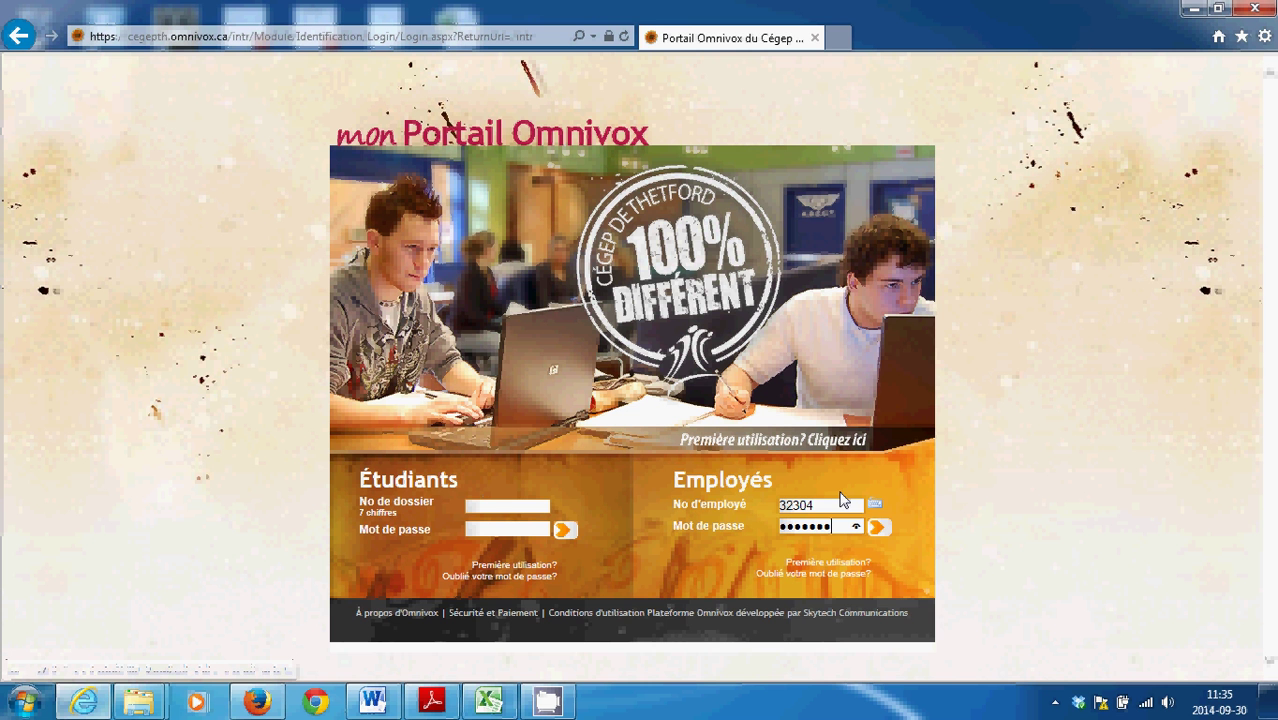
{"action": "key", "text": "Return"}
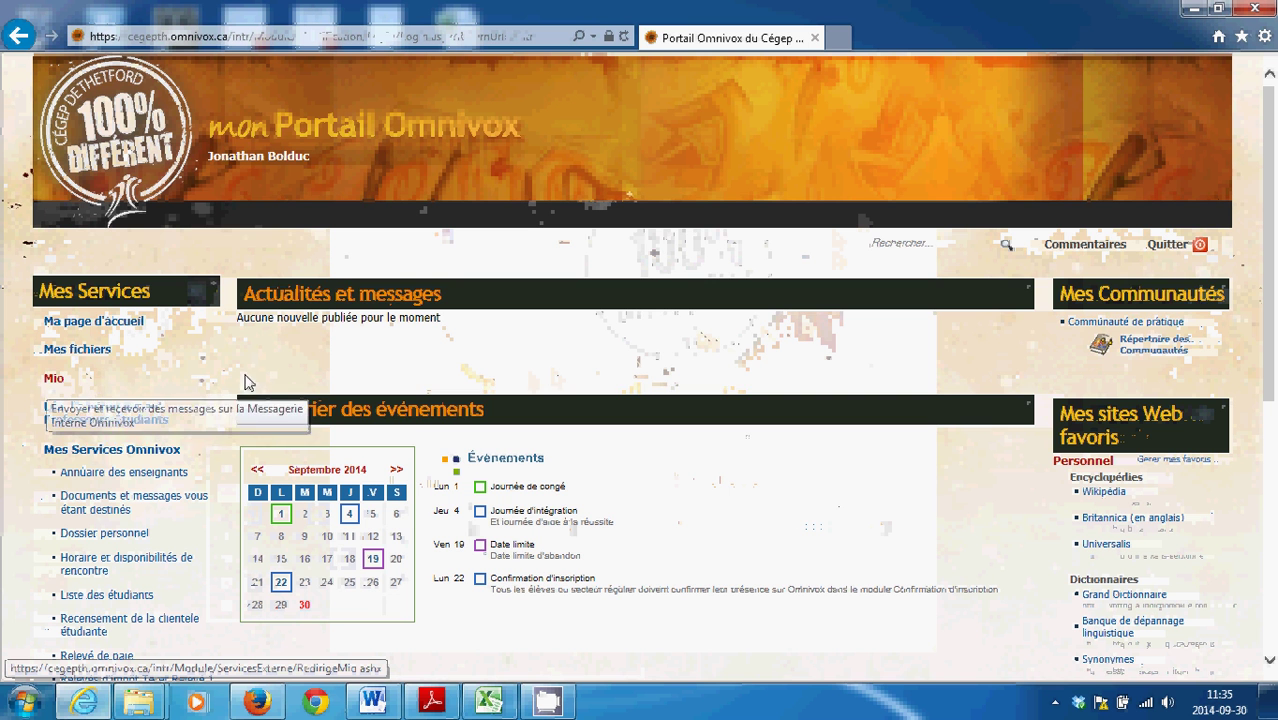
{"action": "left_click", "coordinate": [57, 384]}
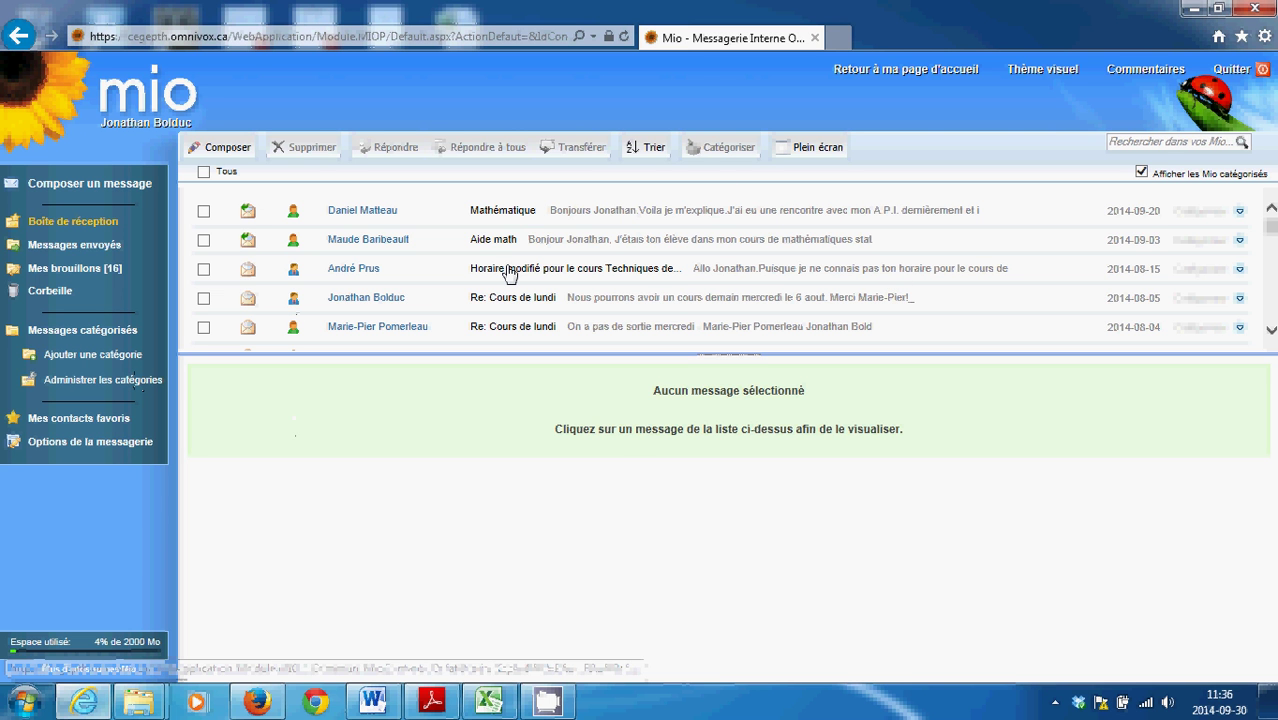
- Open Mio's messaging options and turn on "Avis par courriel", checking the notification e-mail address field
{"action": "left_click", "coordinate": [116, 450]}
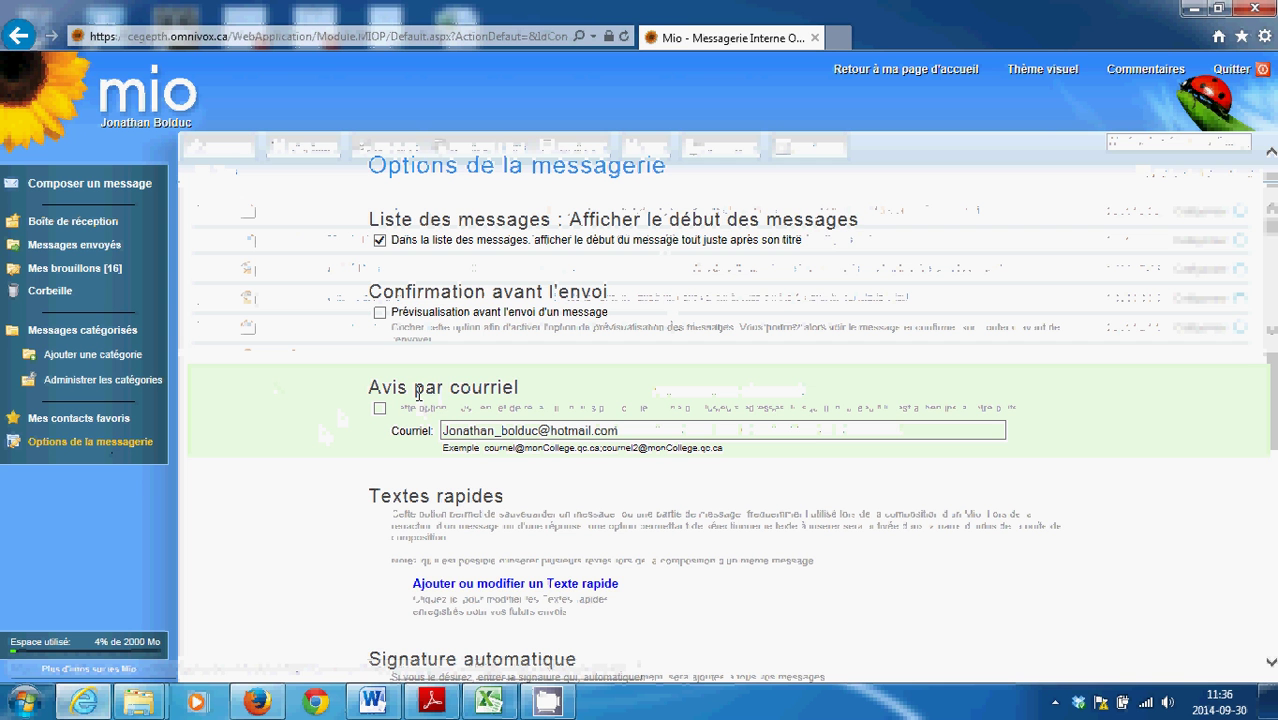
{"action": "left_click_drag", "start_coordinate": [408, 388], "coordinate": [370, 390]}
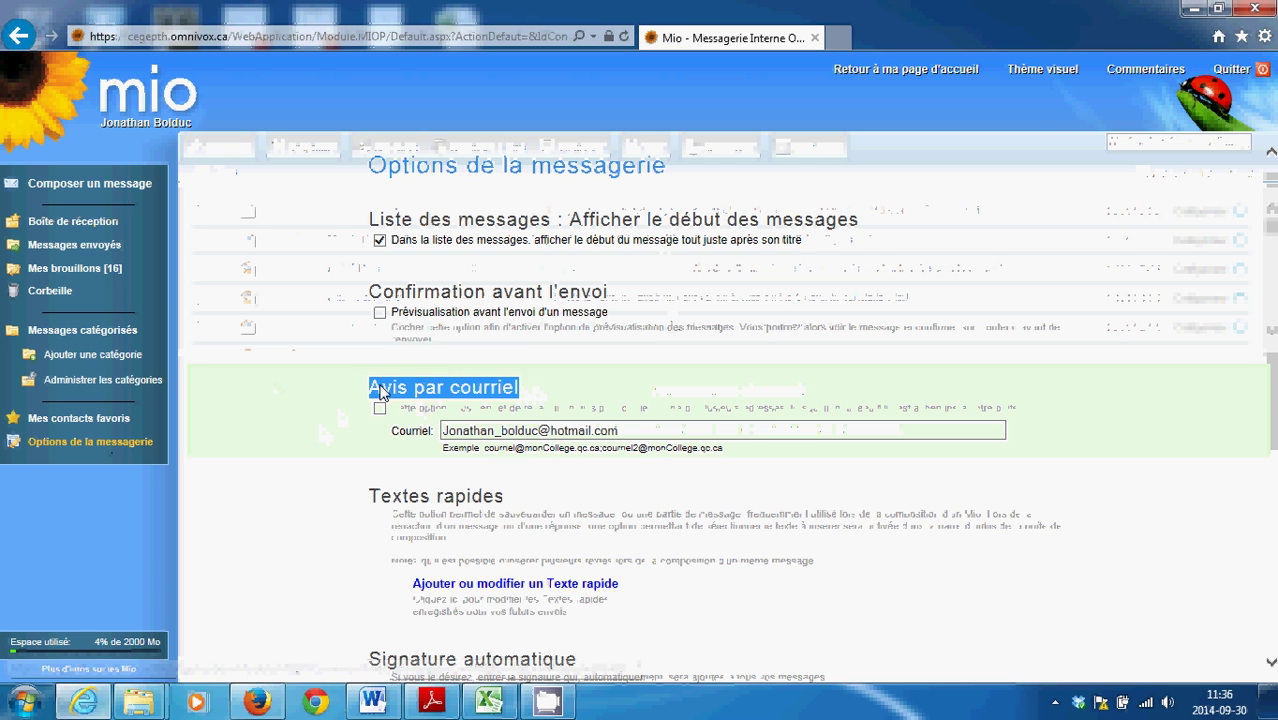
{"action": "left_click", "coordinate": [604, 390]}
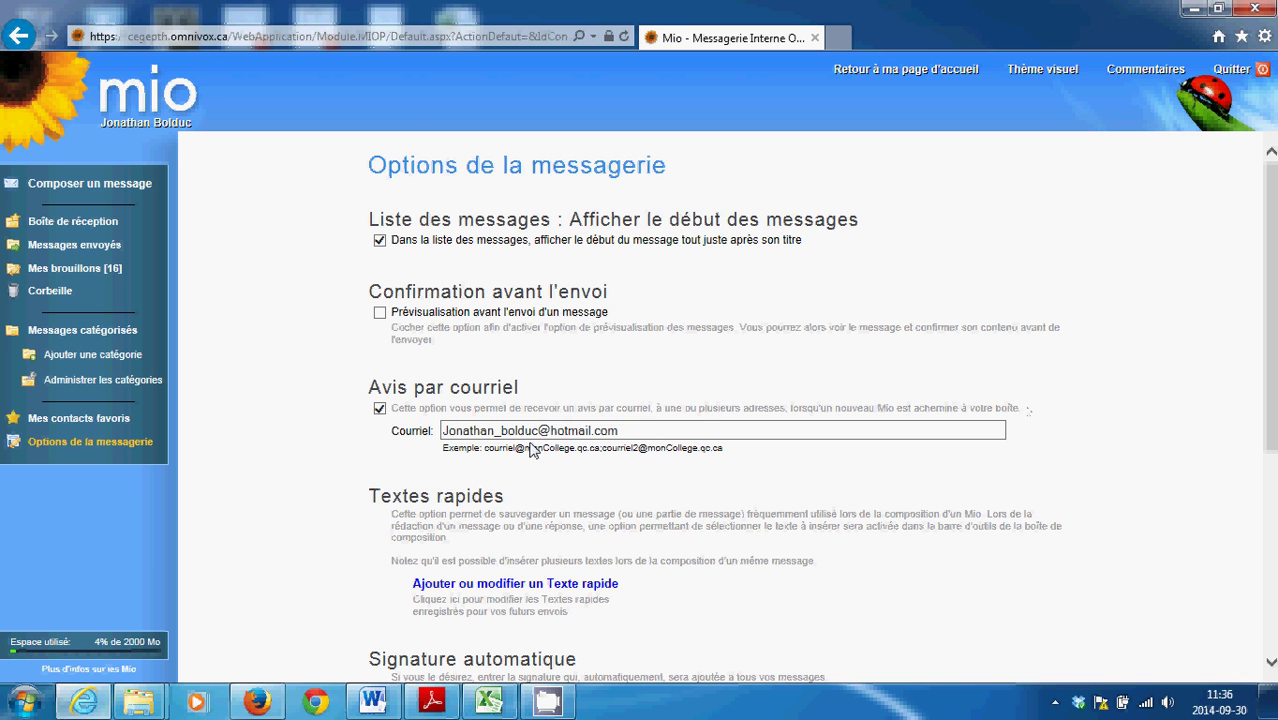
{"action": "left_click_drag", "start_coordinate": [617, 428], "coordinate": [434, 428]}
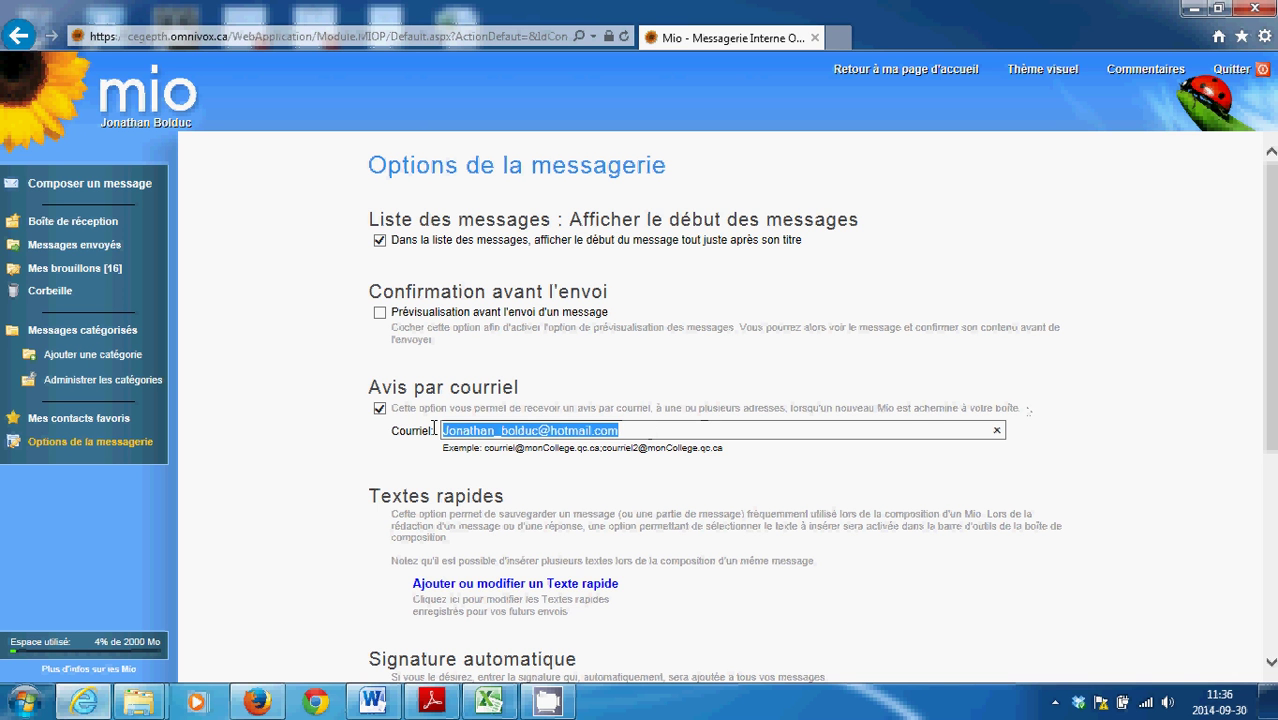
{"action": "left_click", "coordinate": [685, 376]}
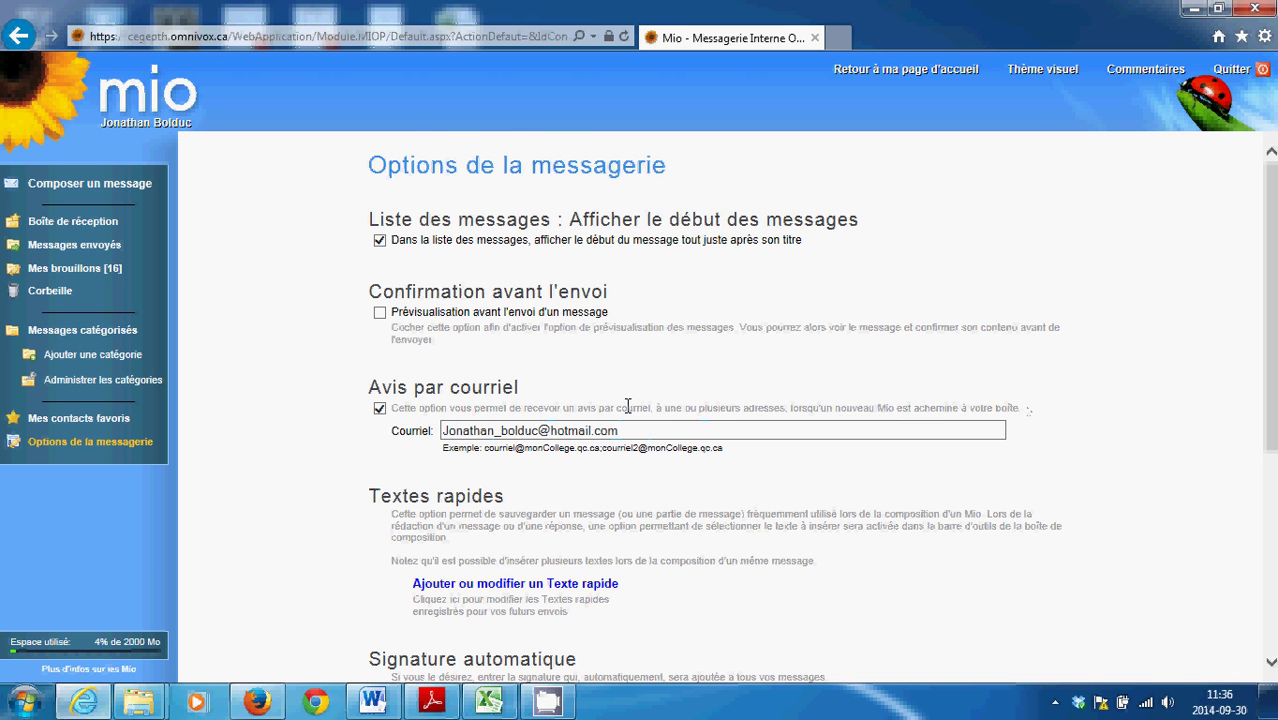
{"action": "scroll", "coordinate": [700, 409], "scroll_direction": "down", "scroll_amount": 2}
{"action": "scroll", "coordinate": [650, 408], "scroll_direction": "up", "scroll_amount": 2}
{"action": "scroll", "coordinate": [654, 405], "scroll_direction": "down", "scroll_amount": 2}
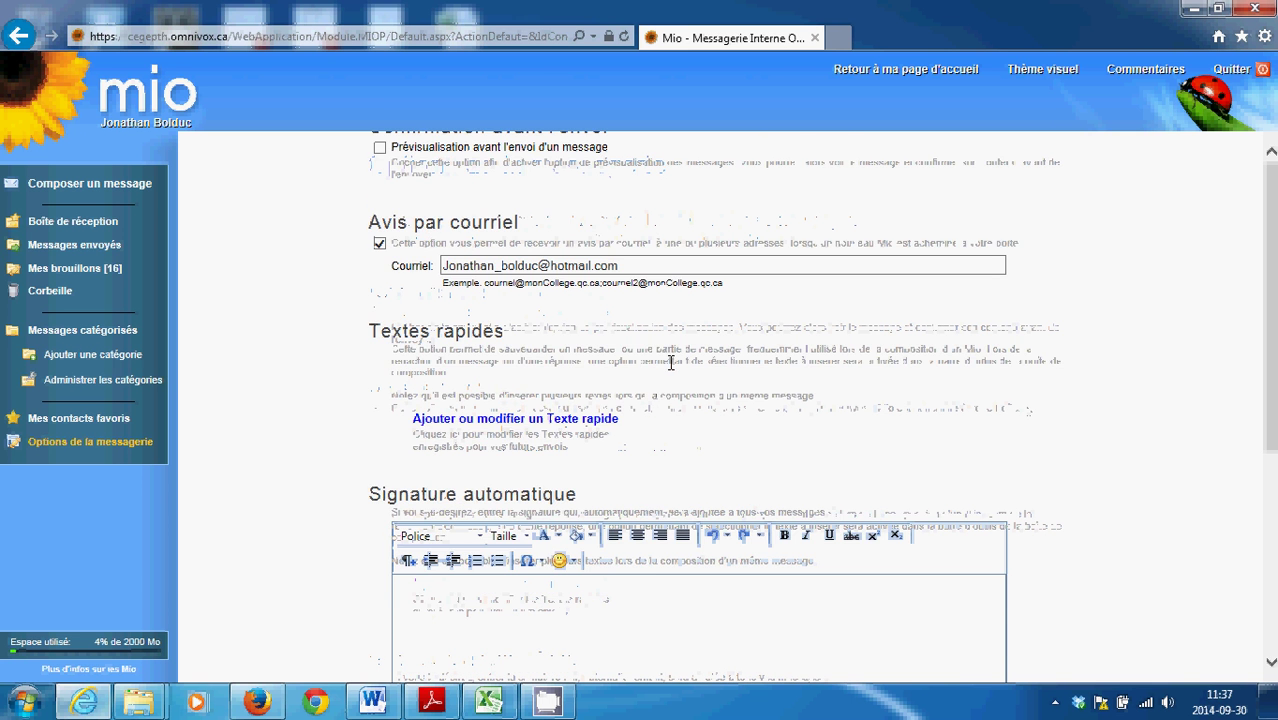
{"action": "scroll", "coordinate": [670, 362], "scroll_direction": "up", "scroll_amount": 1}
{"action": "left_click_drag", "start_coordinate": [539, 349], "coordinate": [509, 350]}
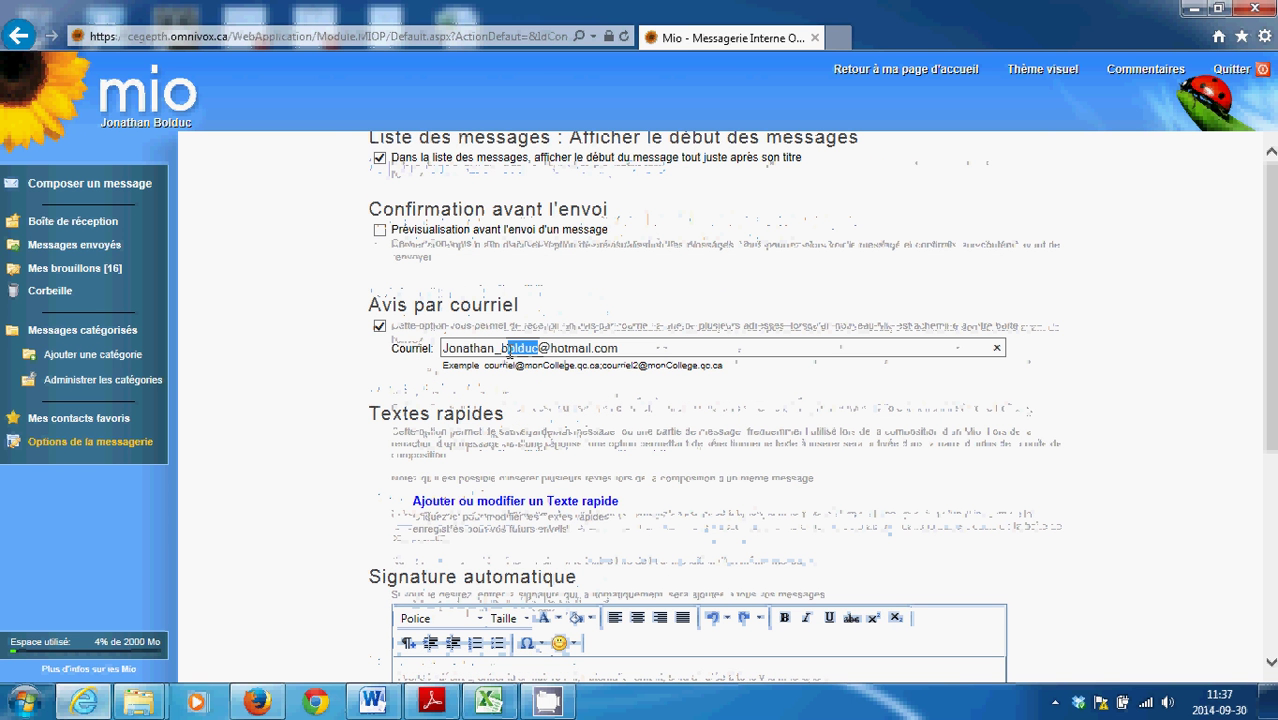
{"action": "left_click", "coordinate": [591, 410]}
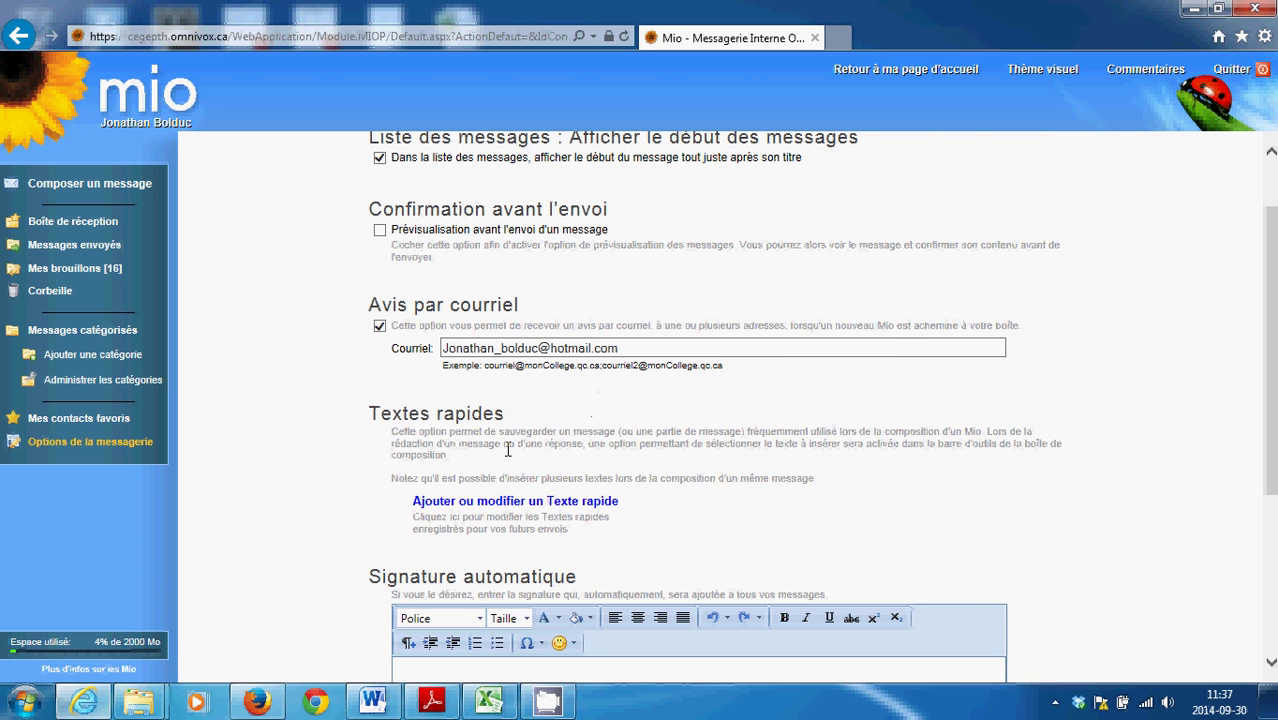
- Turn off the "Avis par courriel" option and save the messaging options
{"action": "scroll", "coordinate": [507, 449], "scroll_direction": "down", "scroll_amount": 3}
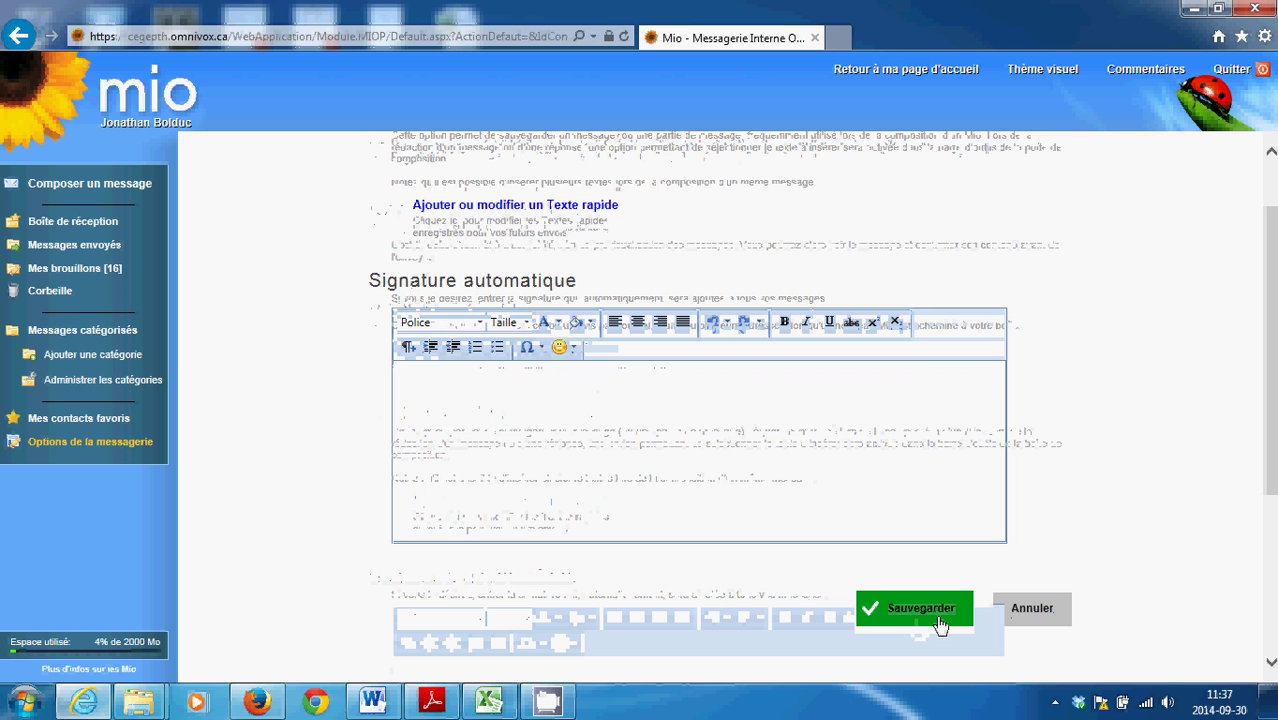
{"action": "scroll", "coordinate": [600, 450], "scroll_direction": "up", "scroll_amount": 3}
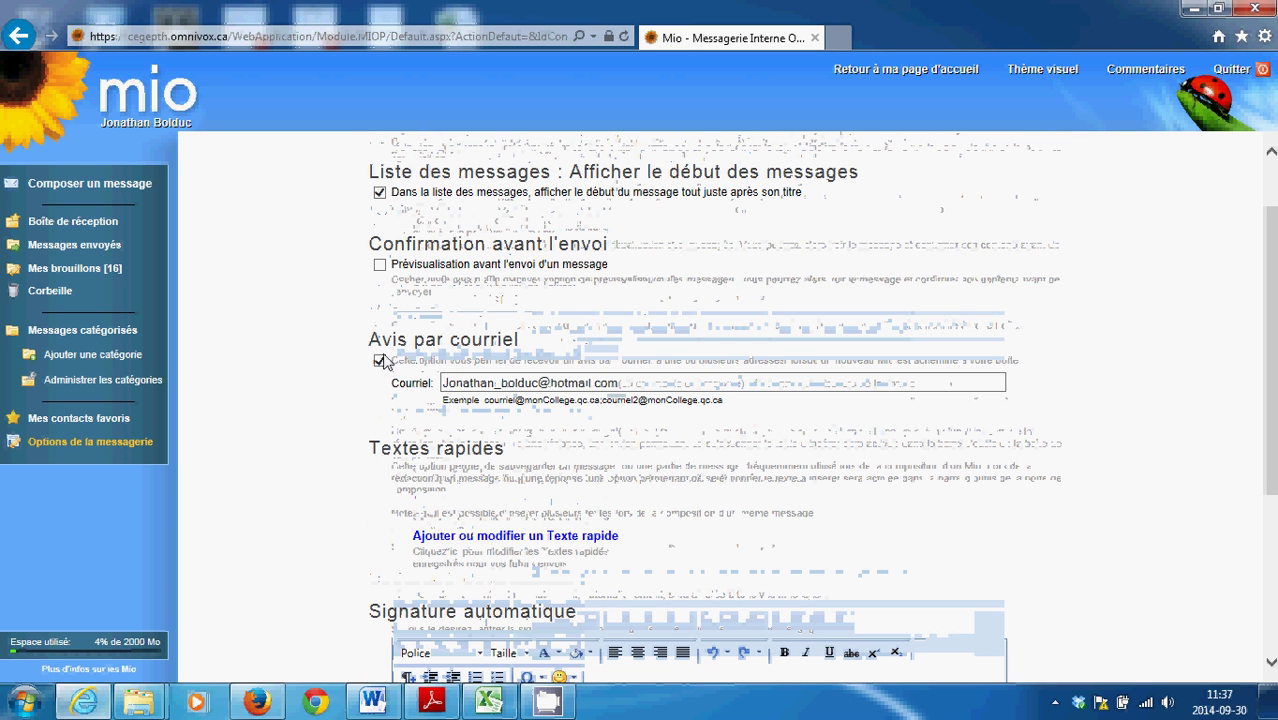
{"action": "scroll", "coordinate": [736, 523], "scroll_direction": "down", "scroll_amount": 3}
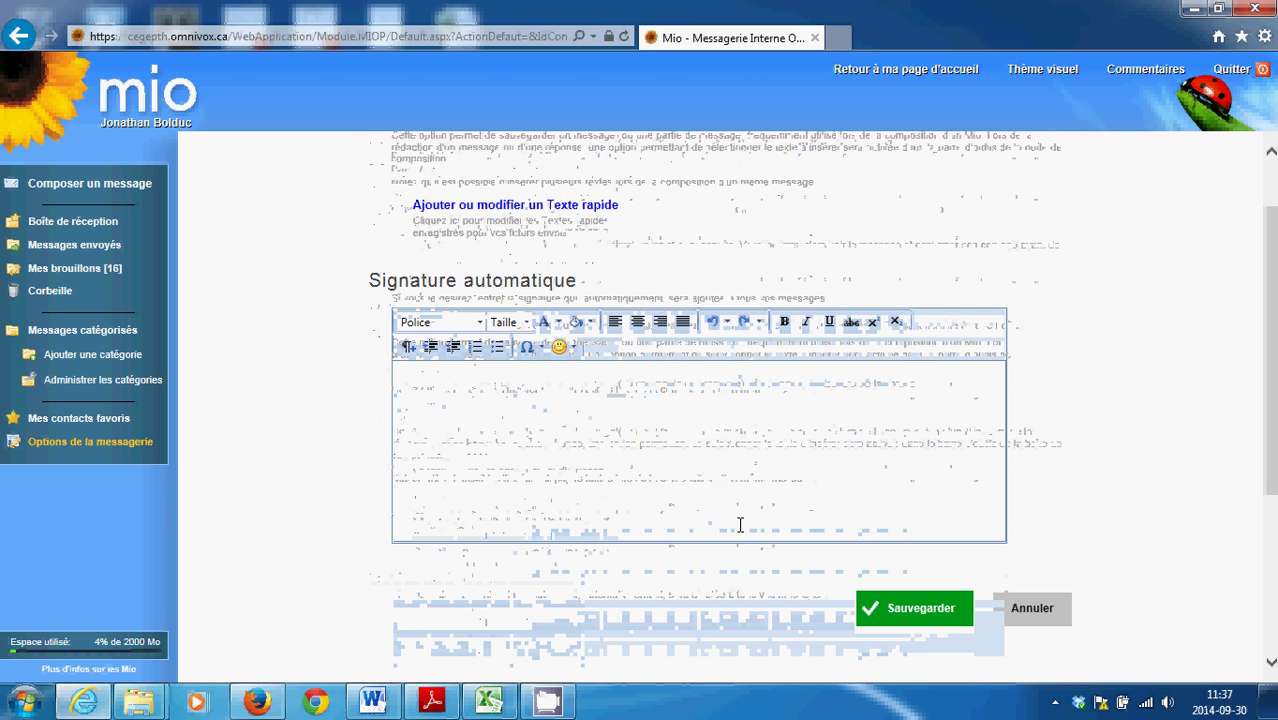
{"action": "left_click", "coordinate": [920, 610]}
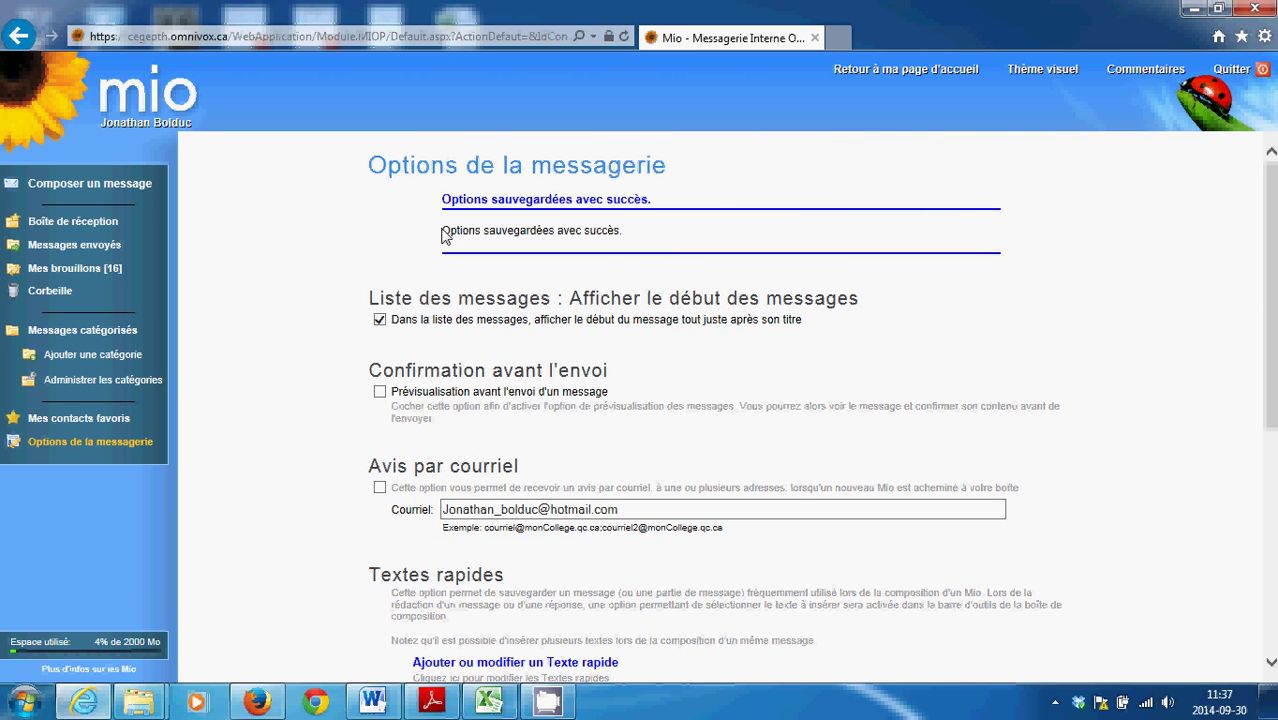
{"action": "left_click_drag", "start_coordinate": [440, 230], "coordinate": [642, 230]}
{"action": "left_click", "coordinate": [646, 239]}
- Return to the portal home page, open Léa, and switch the session to Automne 2014
{"action": "left_click", "coordinate": [897, 80]}
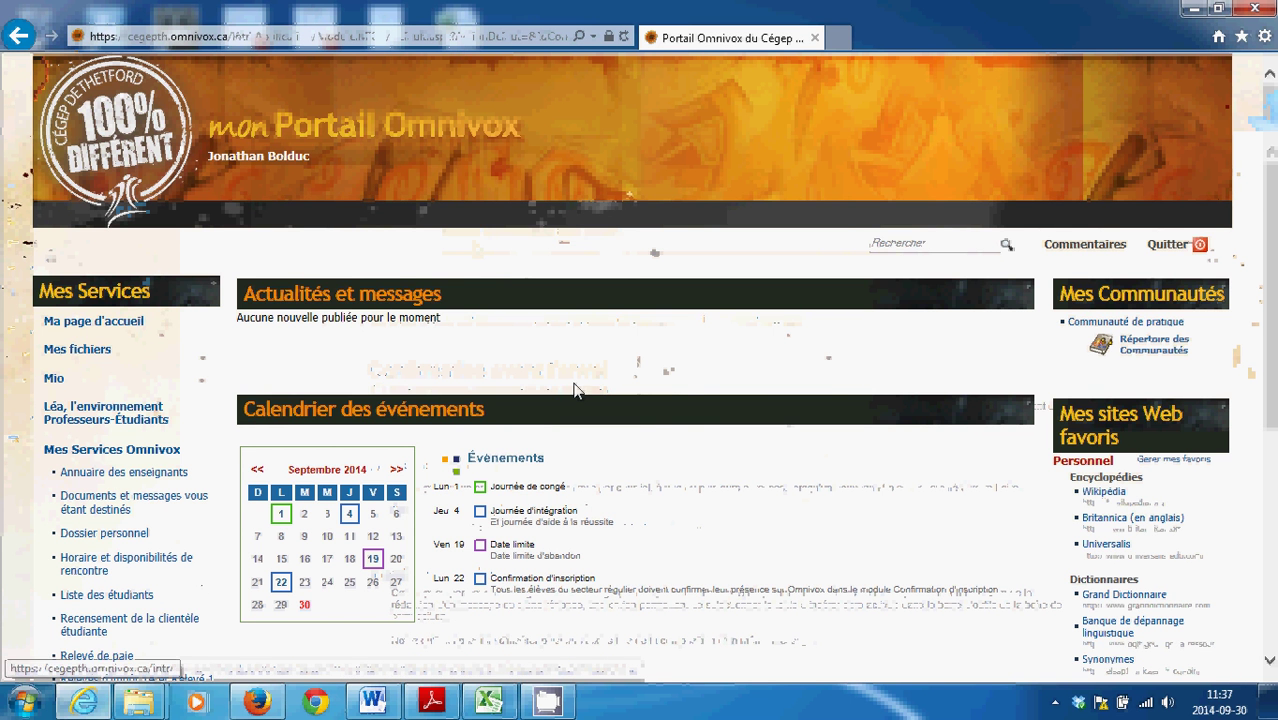
{"action": "scroll", "coordinate": [575, 390], "scroll_direction": "down", "scroll_amount": 1}
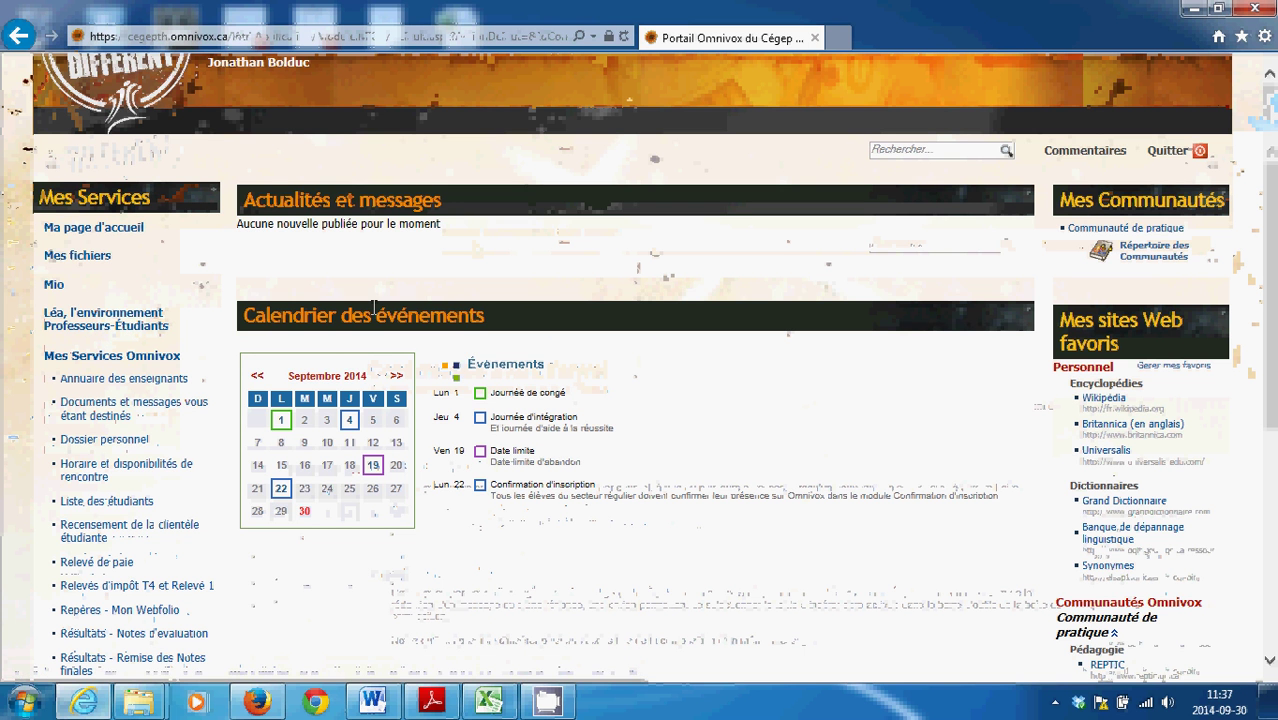
{"action": "left_click", "coordinate": [62, 326]}
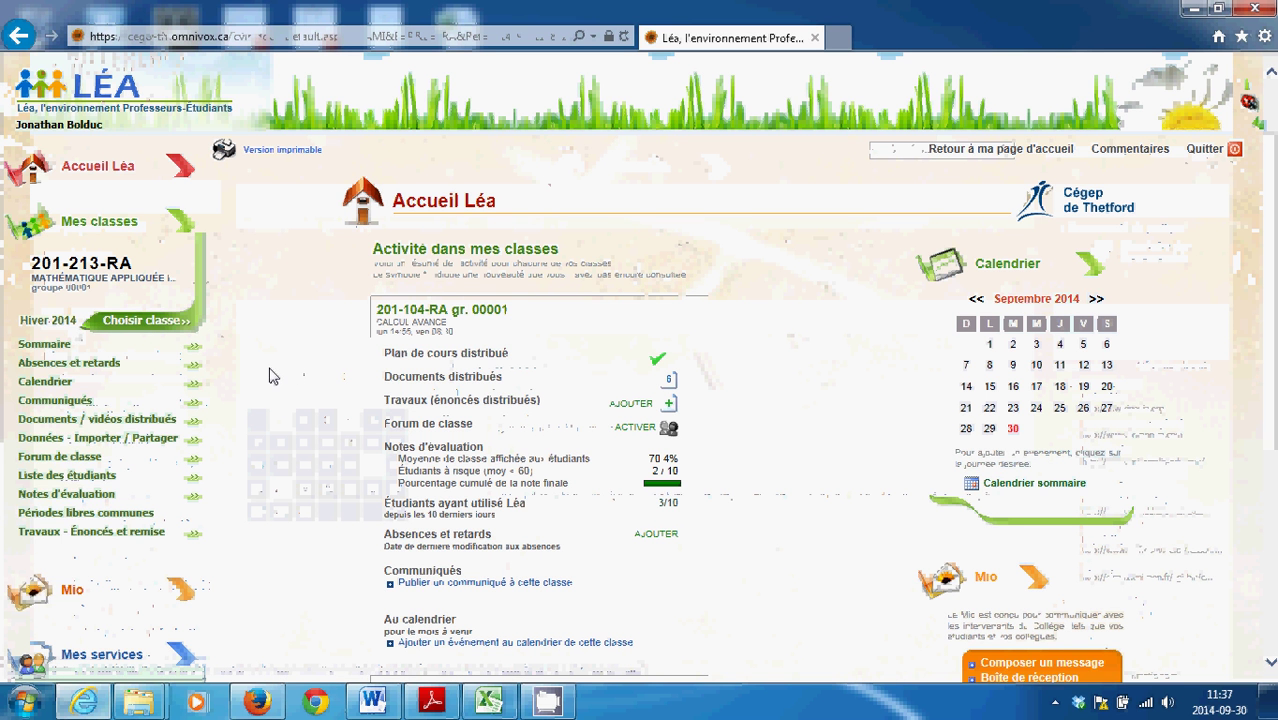
{"action": "left_click", "coordinate": [72, 322]}
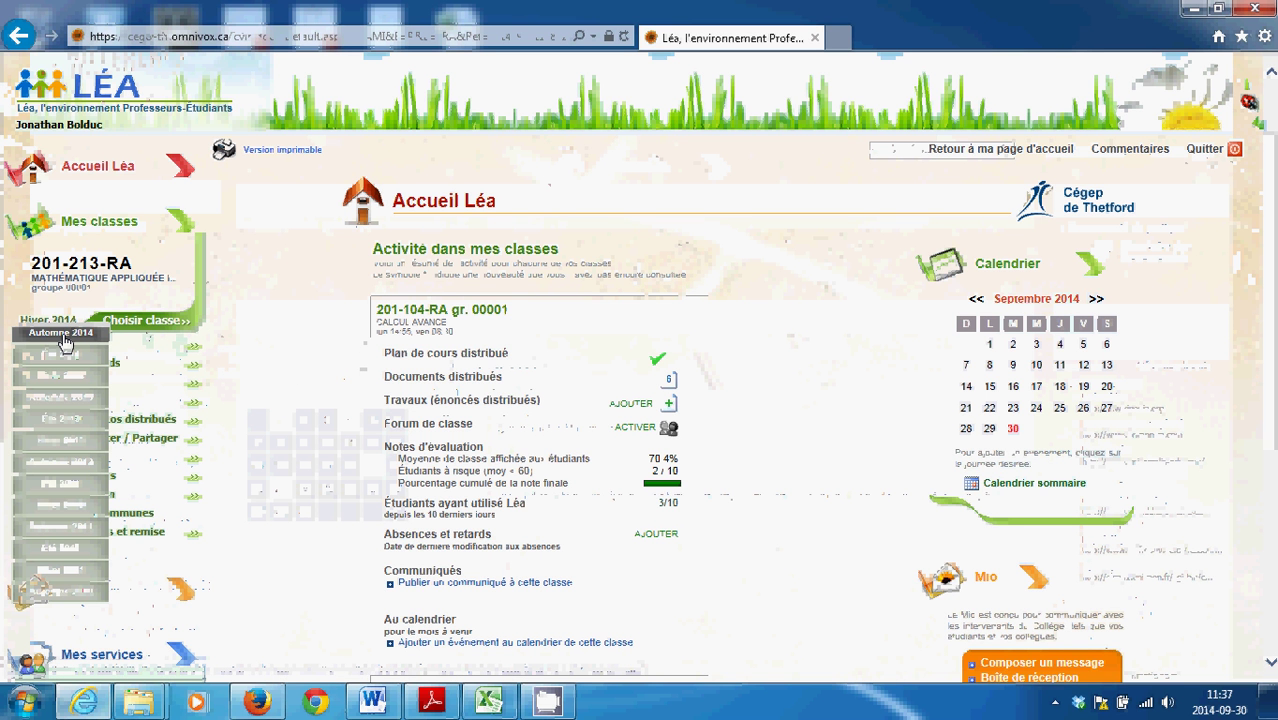
{"action": "left_click", "coordinate": [62, 334]}
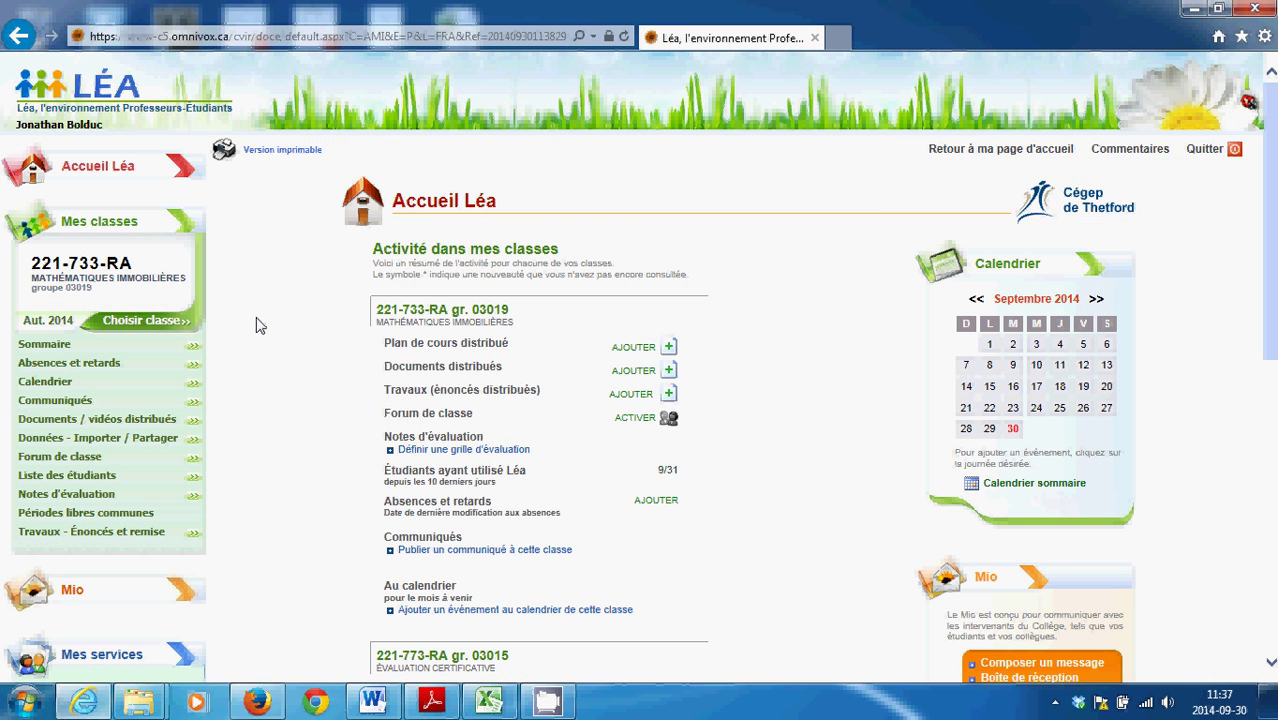
- Look through the class activity summaries and select class 221-733-RA Mathématiques immobilières, group 03019
{"action": "scroll", "coordinate": [258, 335], "scroll_direction": "down", "scroll_amount": 2}
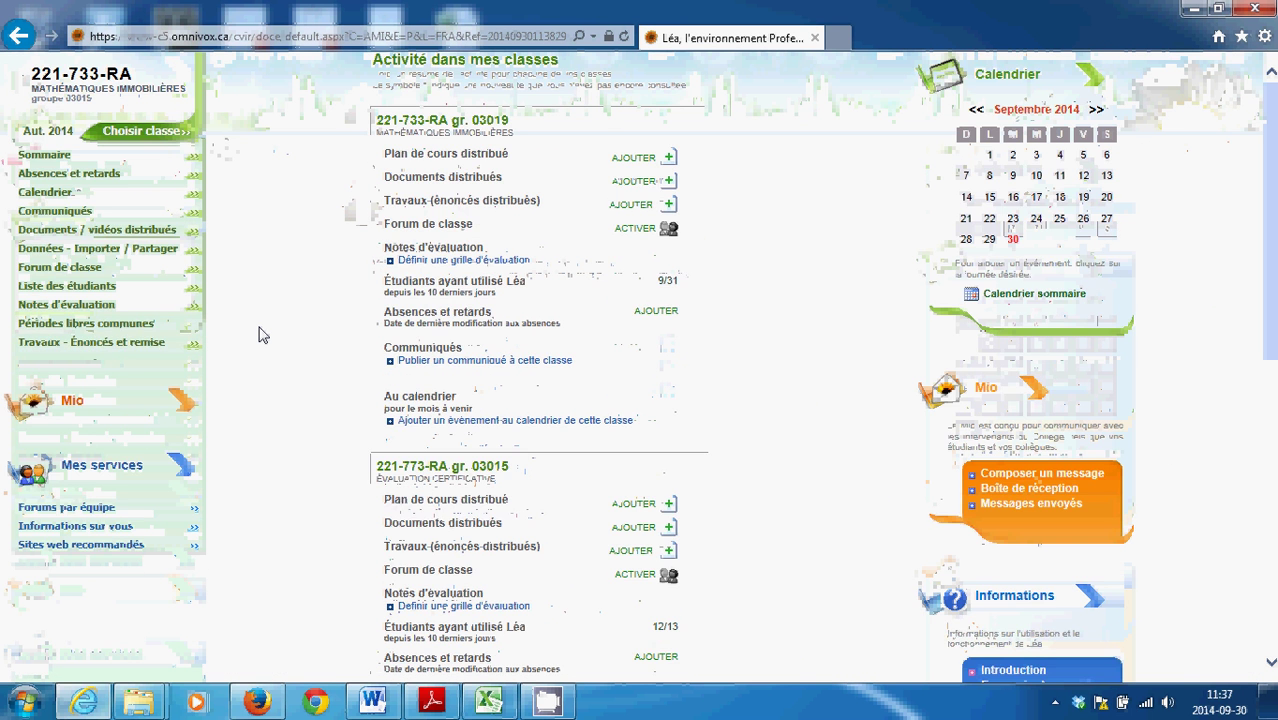
{"action": "scroll", "coordinate": [258, 335], "scroll_direction": "down", "scroll_amount": 3}
{"action": "scroll", "coordinate": [258, 334], "scroll_direction": "up", "scroll_amount": 4}
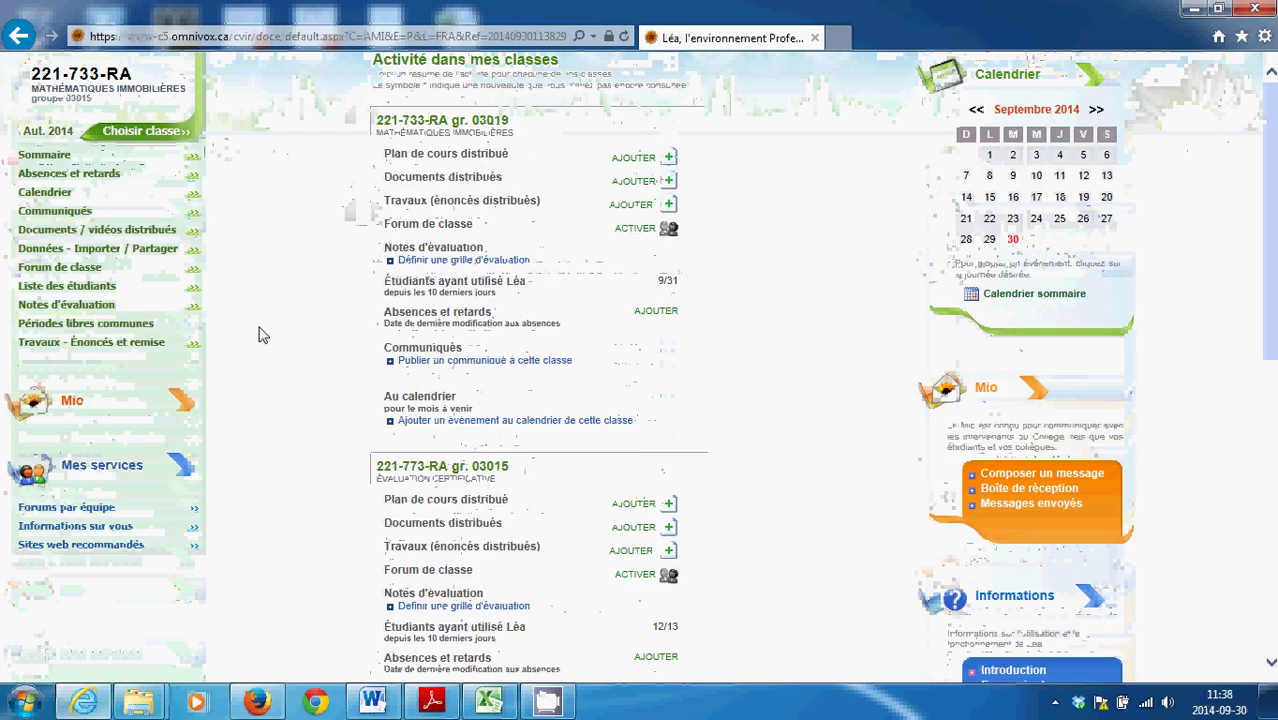
{"action": "scroll", "coordinate": [282, 403], "scroll_direction": "down", "scroll_amount": 3}
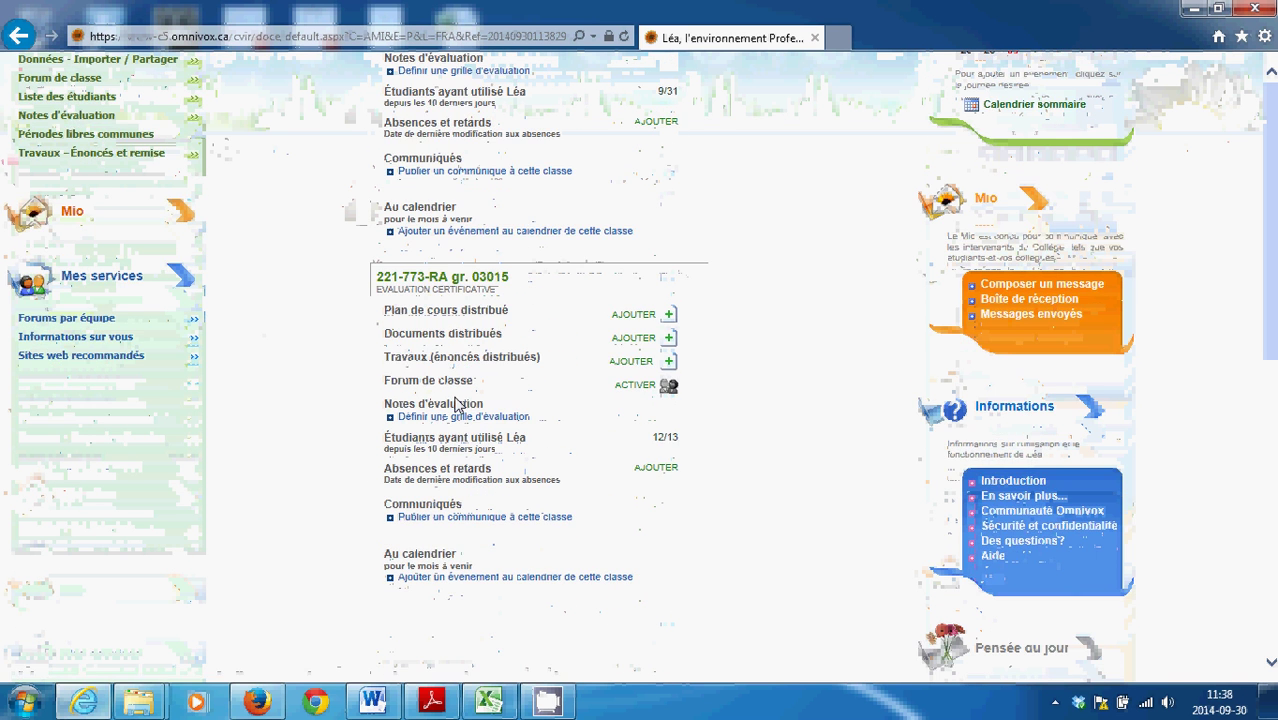
{"action": "scroll", "coordinate": [334, 409], "scroll_direction": "up", "scroll_amount": 3}
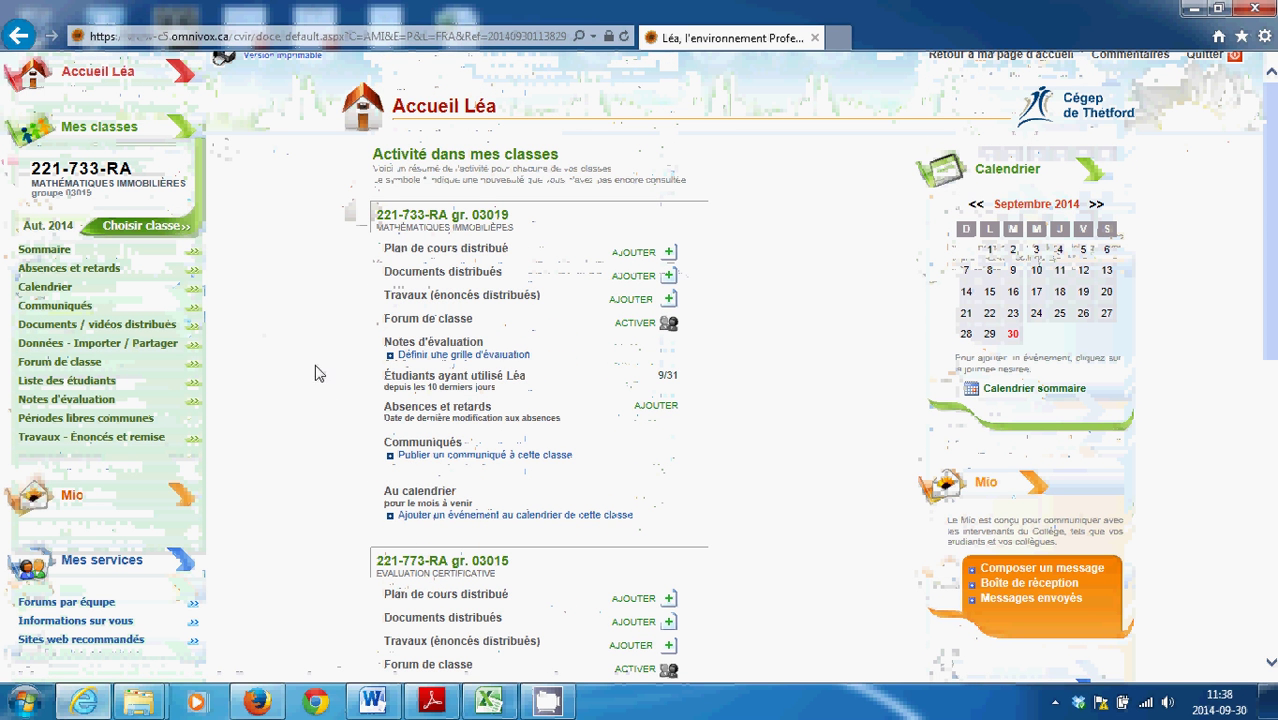
{"action": "left_click", "coordinate": [172, 228]}
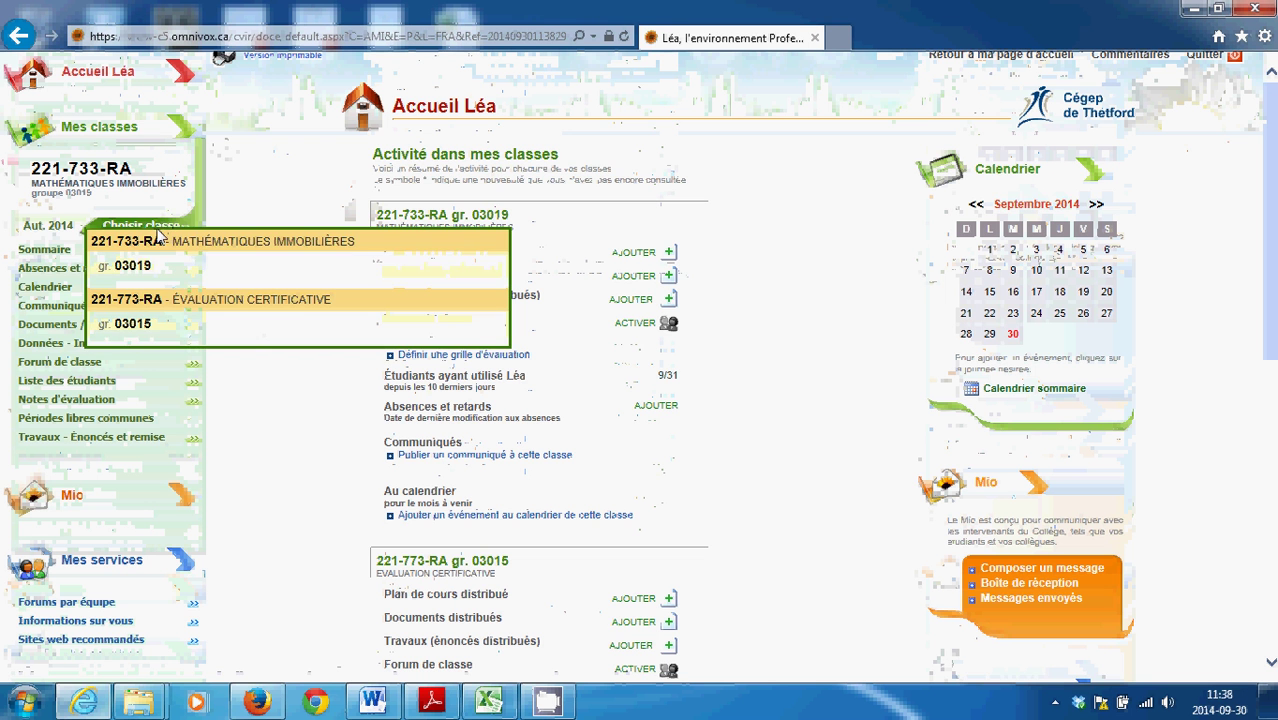
{"action": "left_click", "coordinate": [170, 273]}
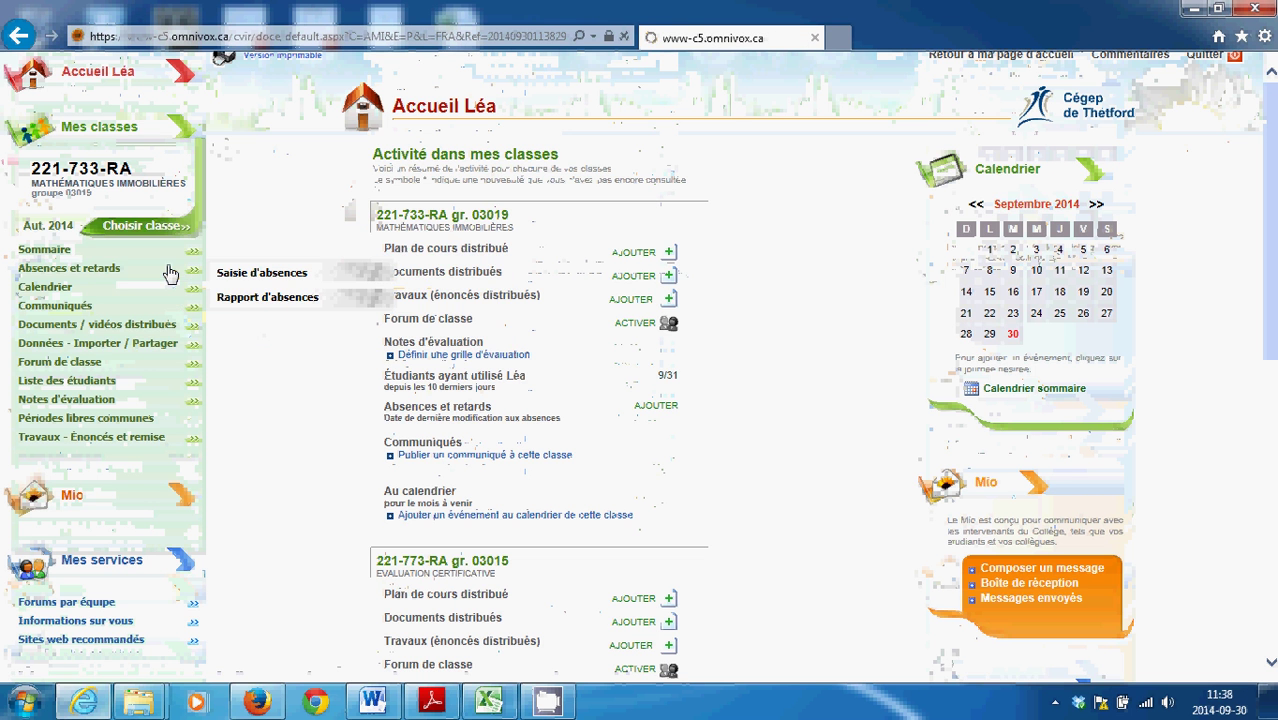
- Open the class's "Sommaire des évaluations" under the evaluation grades and review the student list and statistics
{"action": "mouse_move", "coordinate": [120, 494]}
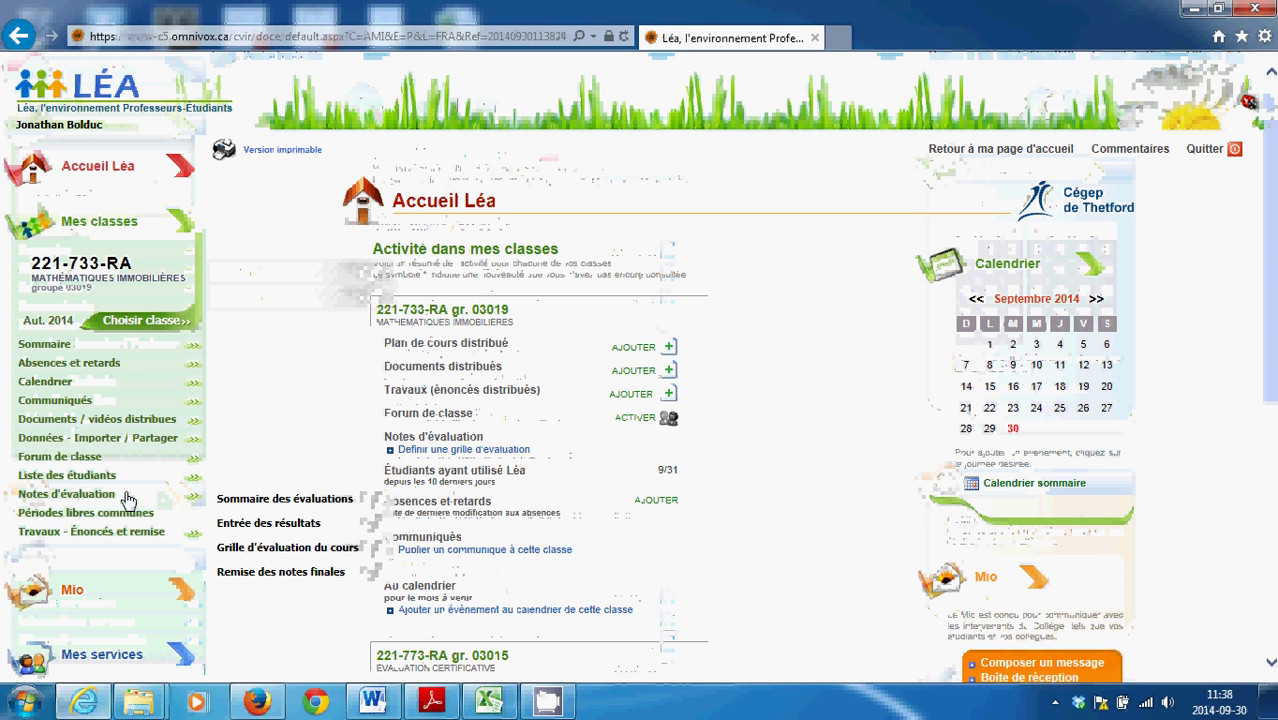
{"action": "left_click", "coordinate": [297, 509]}
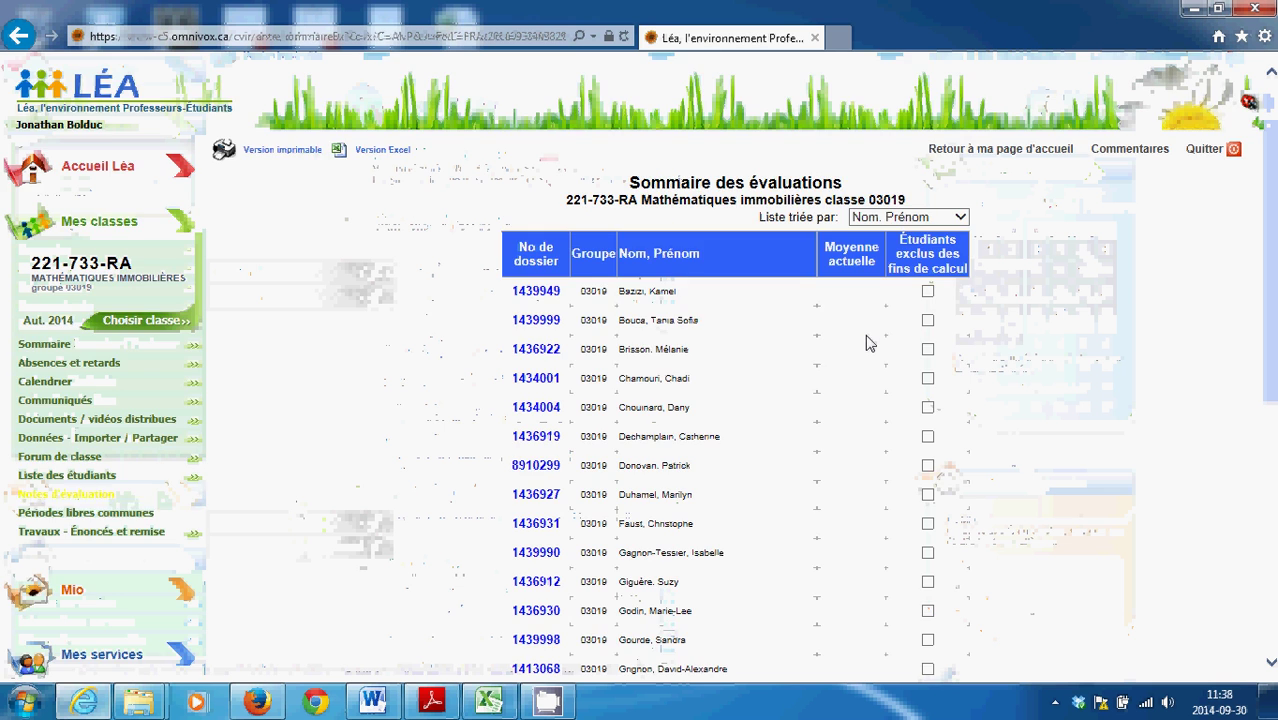
{"action": "scroll", "coordinate": [451, 334], "scroll_direction": "down", "scroll_amount": 3}
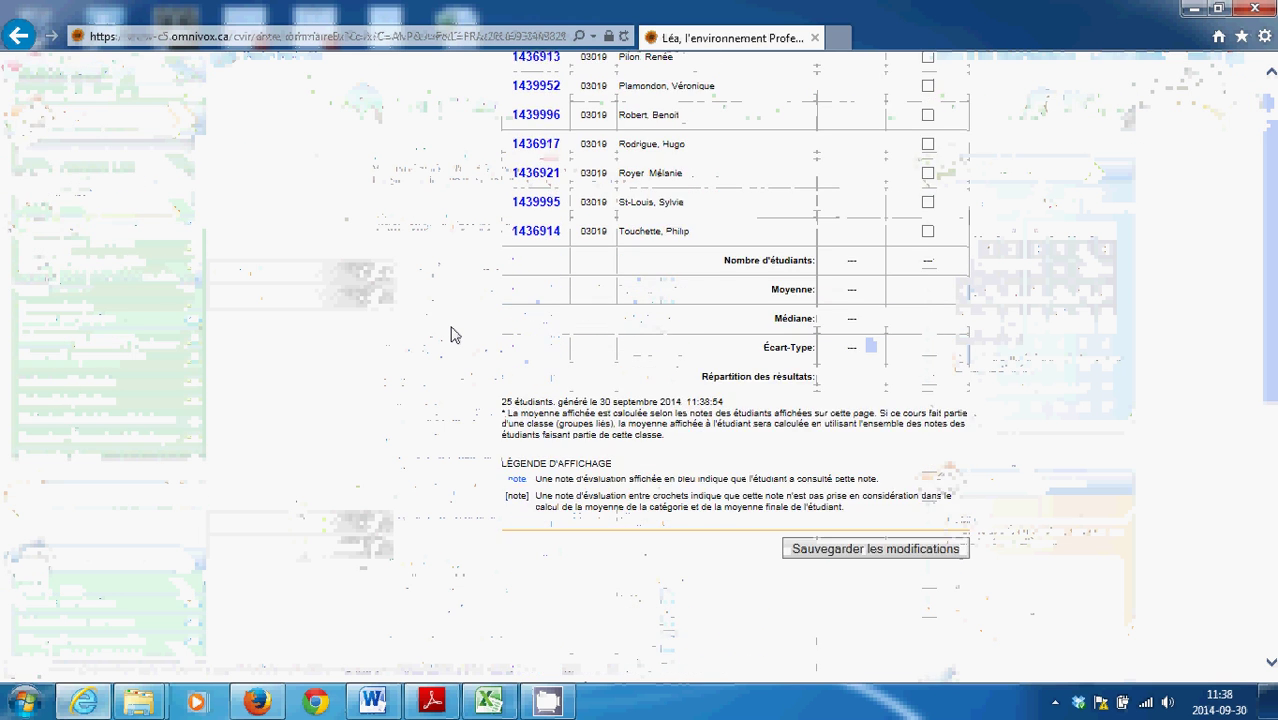
{"action": "scroll", "coordinate": [451, 334], "scroll_direction": "up", "scroll_amount": 7}
{"action": "scroll", "coordinate": [451, 334], "scroll_direction": "down", "scroll_amount": 5}
{"action": "scroll", "coordinate": [451, 334], "scroll_direction": "up", "scroll_amount": 5}
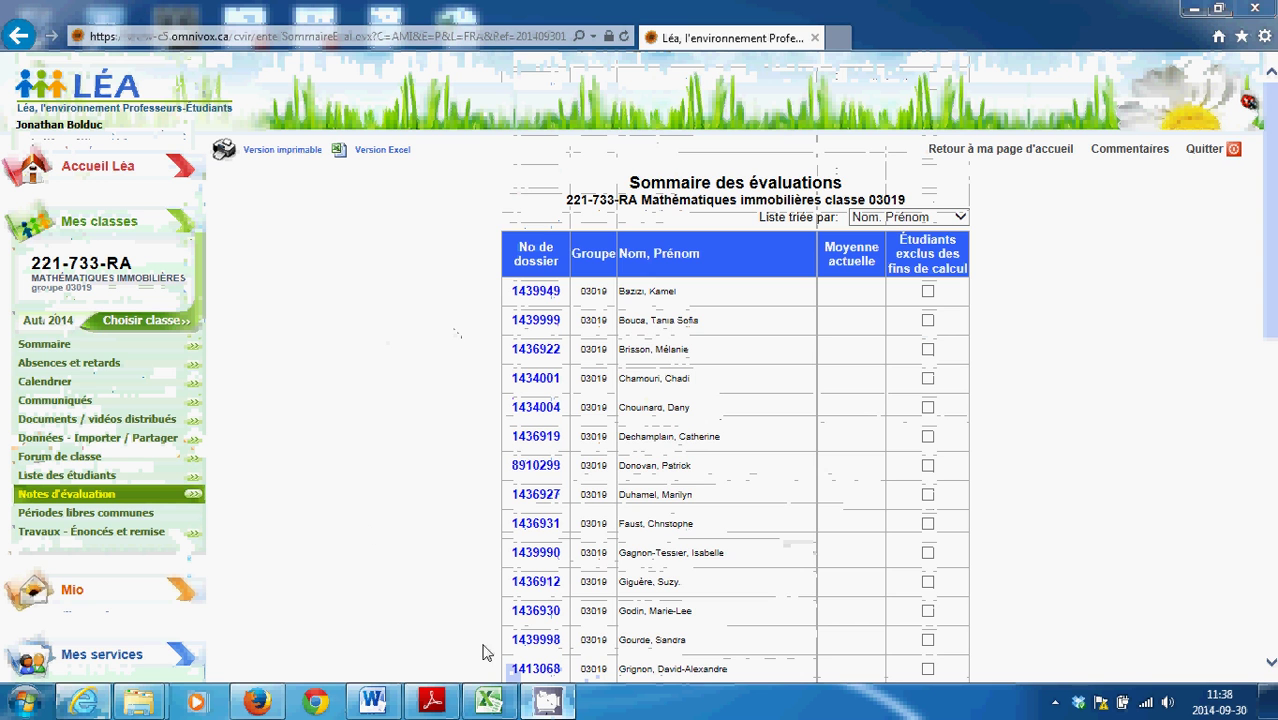
- Close the browser window
{"action": "left_click", "coordinate": [1255, 8]}
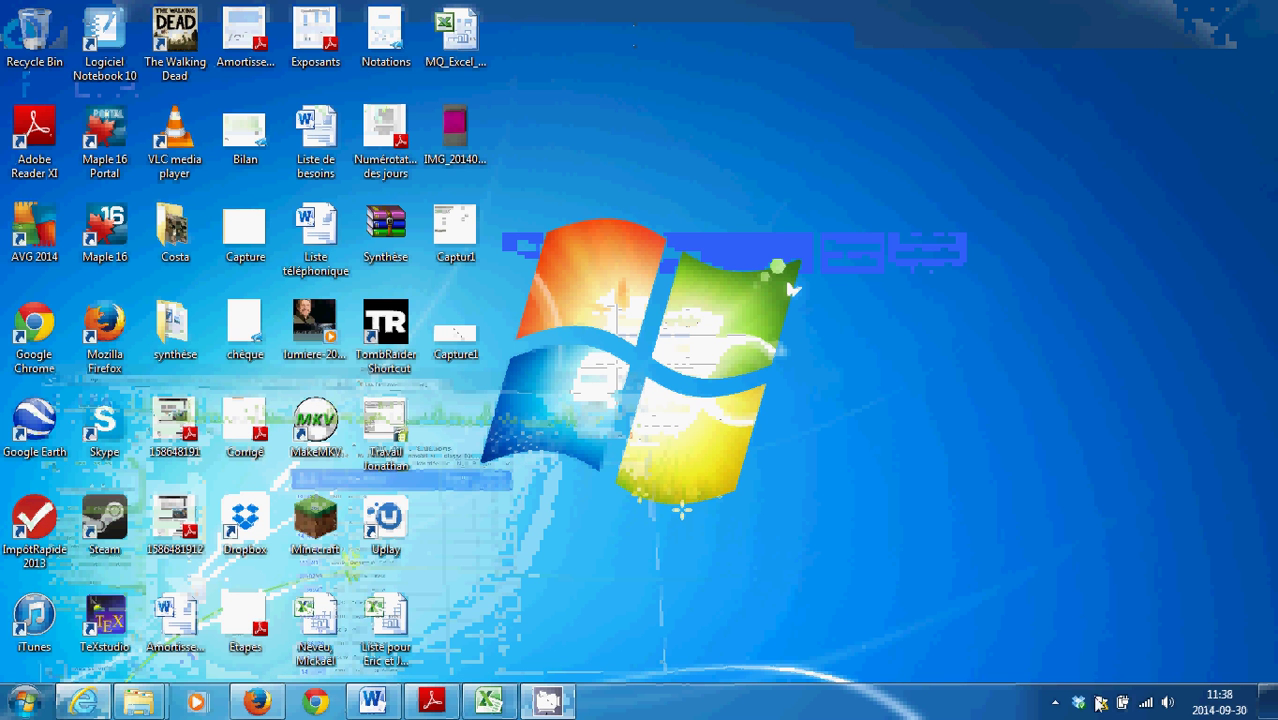
{"action": "left_click", "coordinate": [1055, 703]}
{"action": "right_click", "coordinate": [1022, 606]}
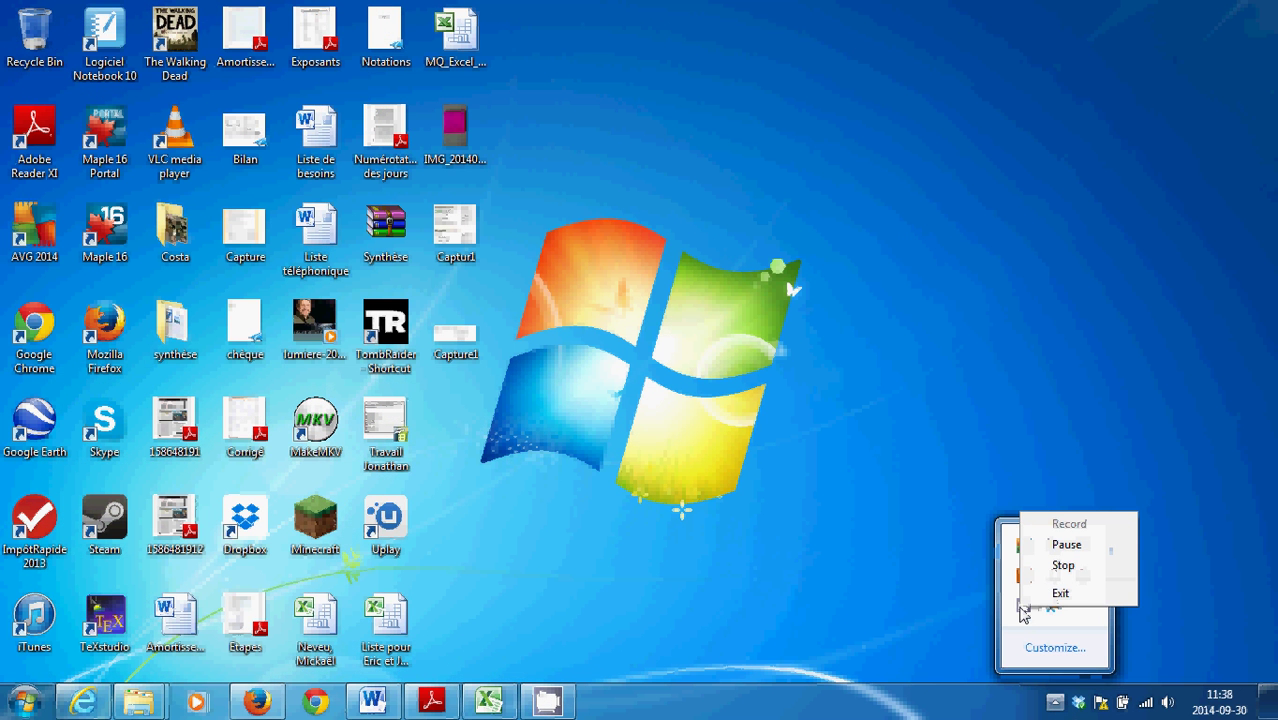